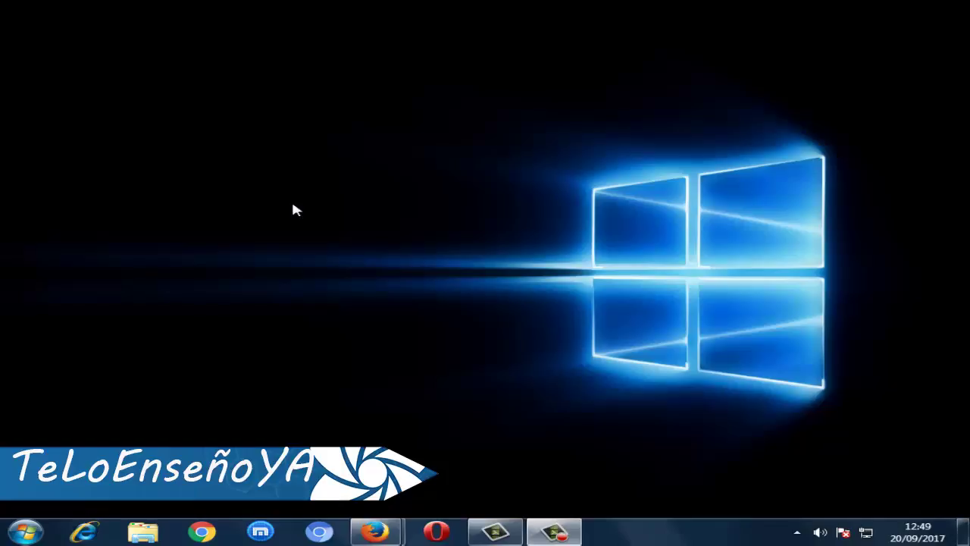
right_click(295, 207)
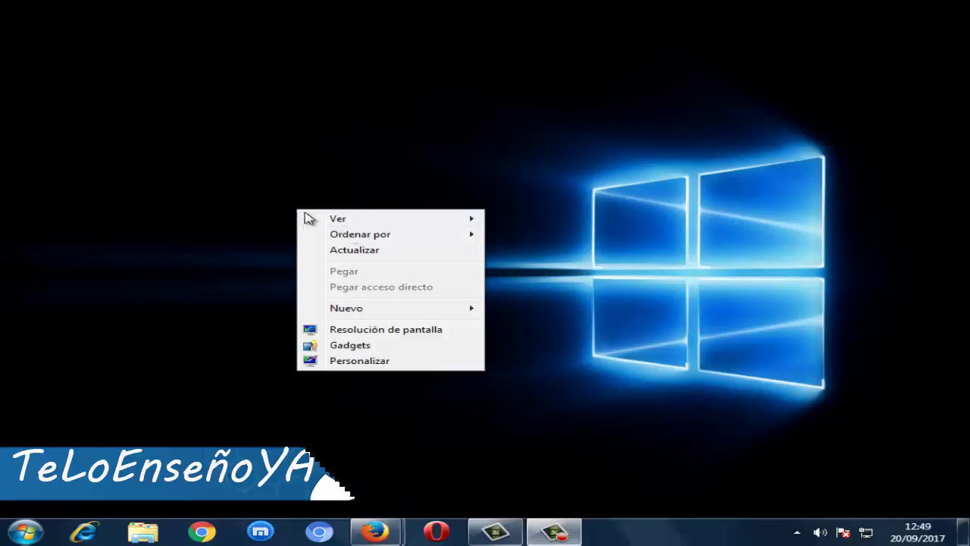
click(362, 250)
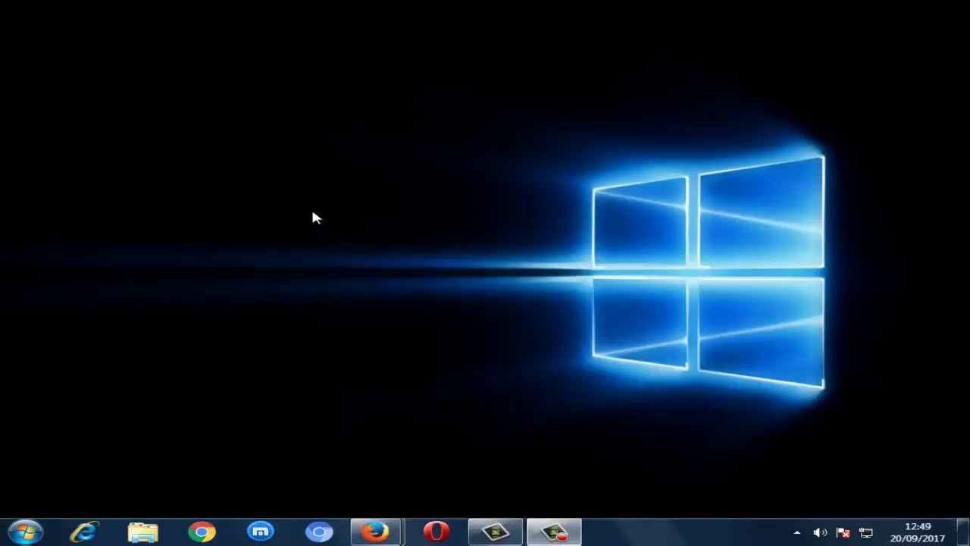
right_click(187, 158)
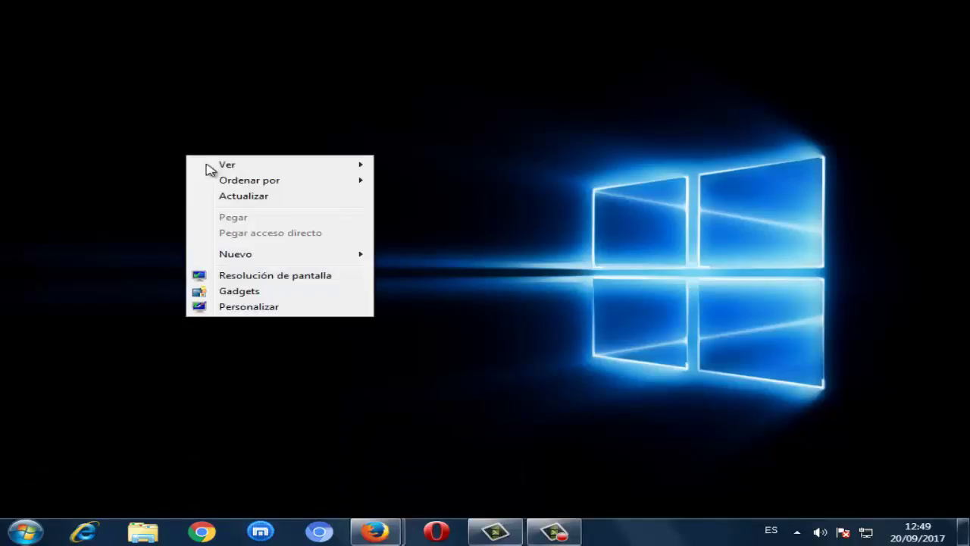
click(274, 197)
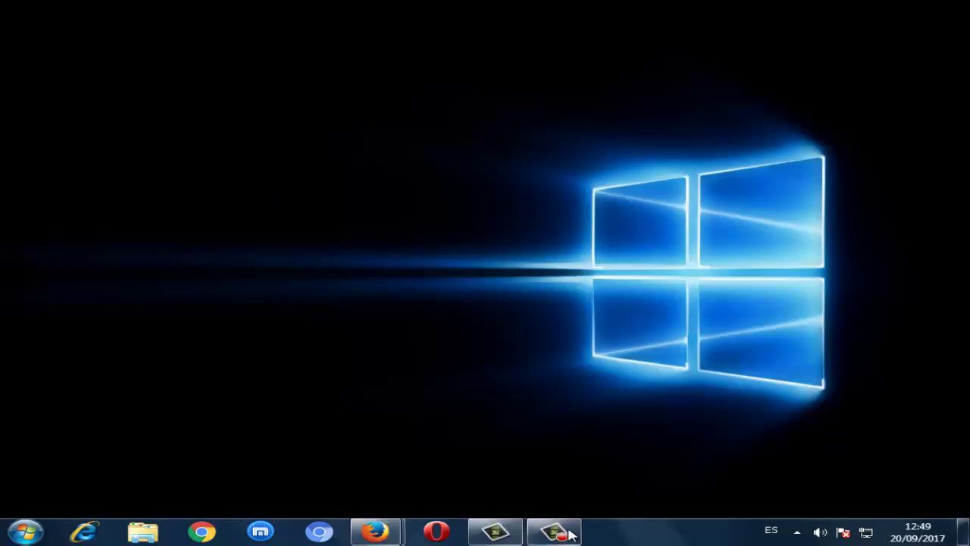
key(F9)
key(F9)
right_click(93, 175)
click(171, 215)
Open the Control Panel's list of installed programs for uninstalling
key(super)
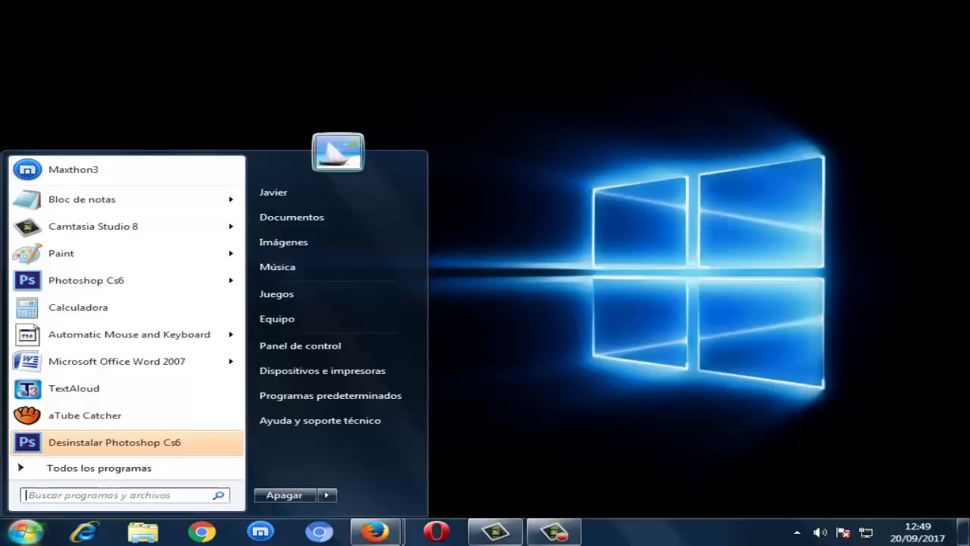
click(382, 345)
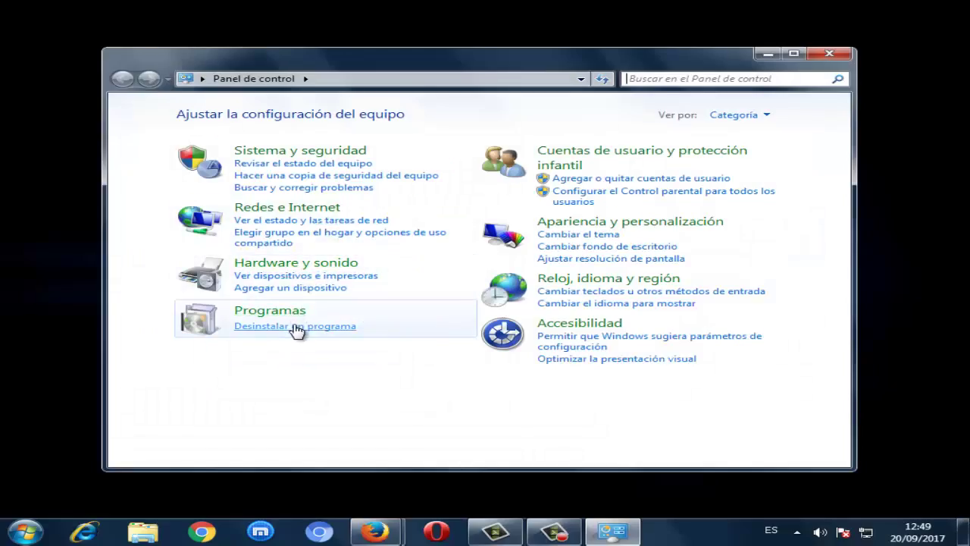
click(296, 327)
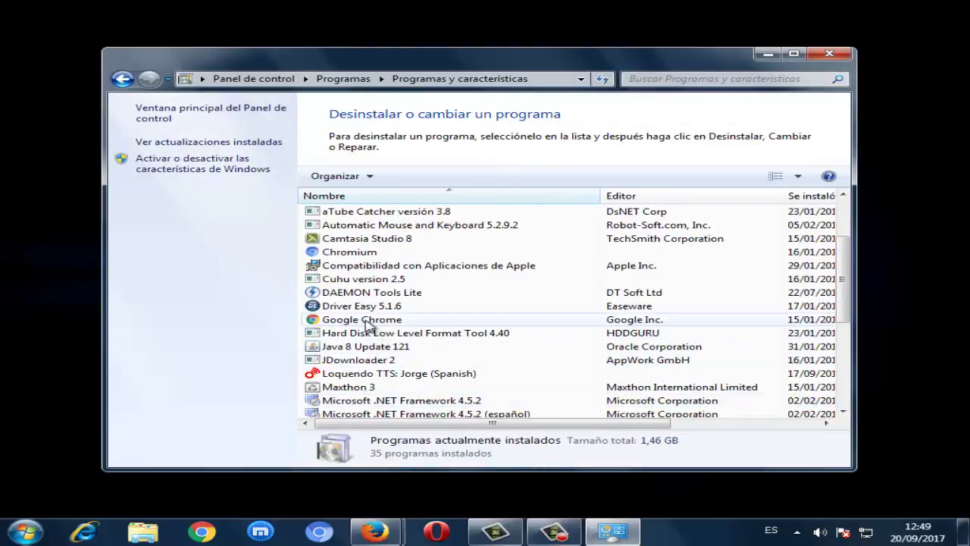
Locate Mozilla Firefox among the installed programs, show its uninstall option without running it, and close the window
scroll(366, 324, up, 2)
scroll(383, 340, down, 3)
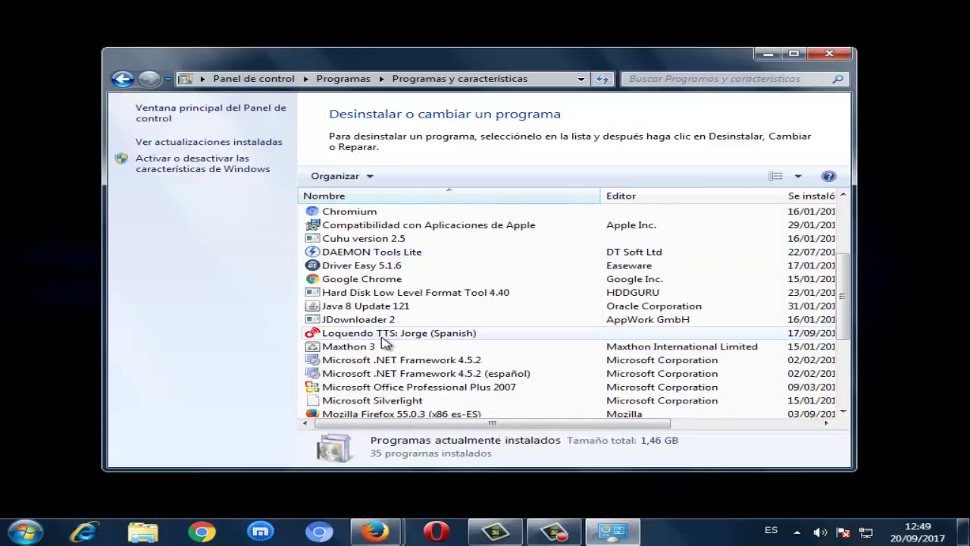
scroll(383, 345, down, 4)
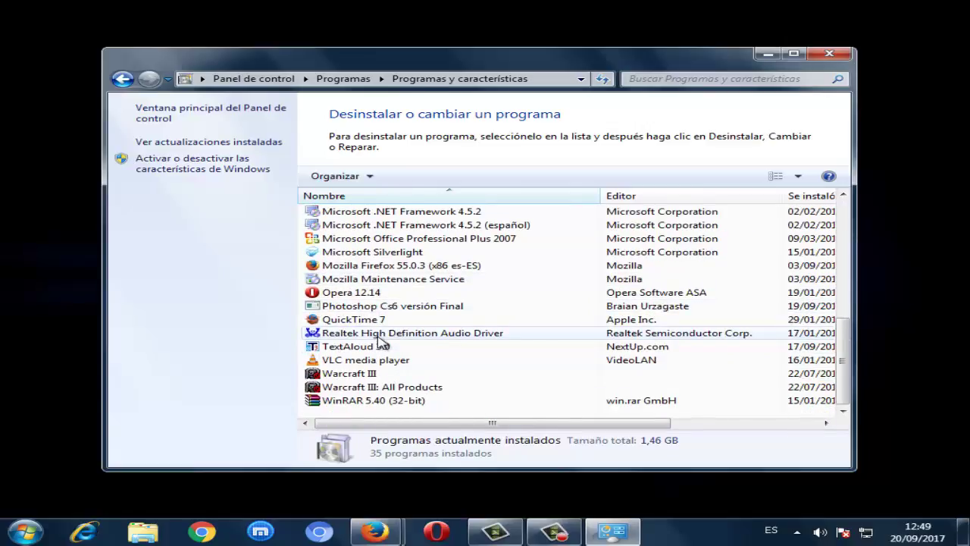
right_click(396, 266)
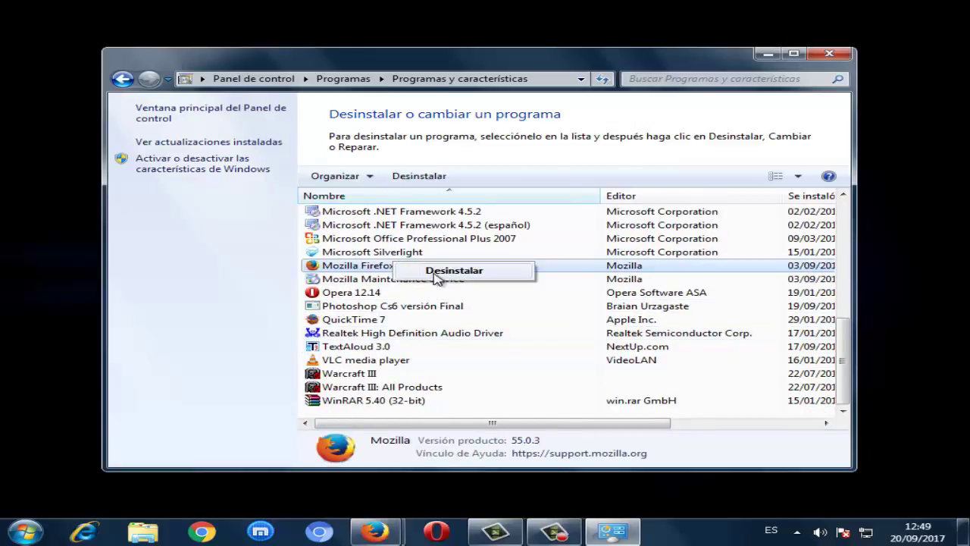
click(354, 307)
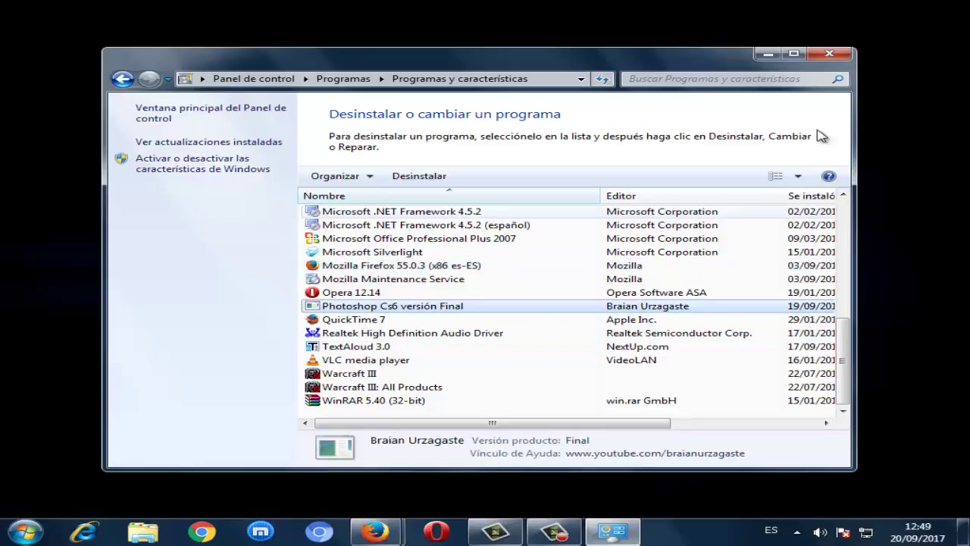
click(828, 56)
Open the Archivos de programa folder on Disco local (C:)
click(25, 530)
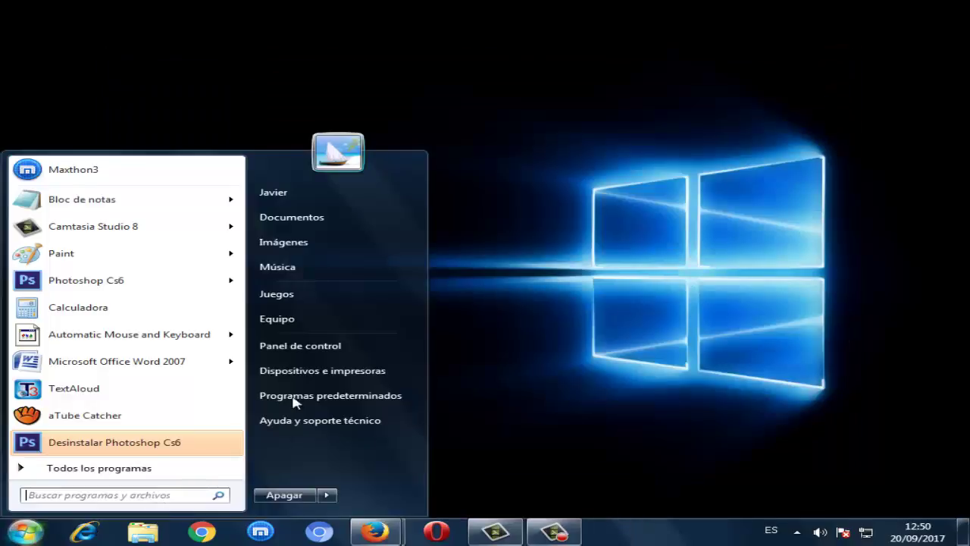
click(302, 322)
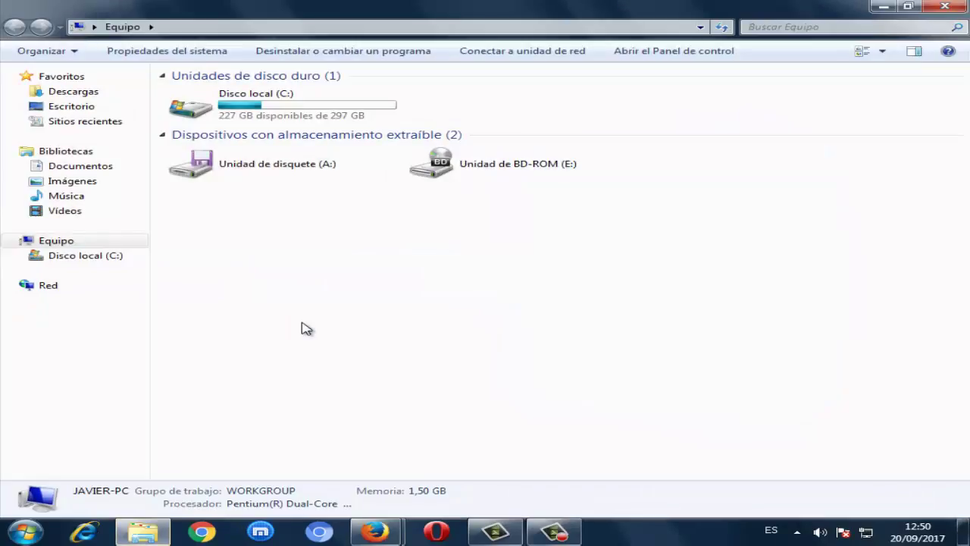
double_click(227, 98)
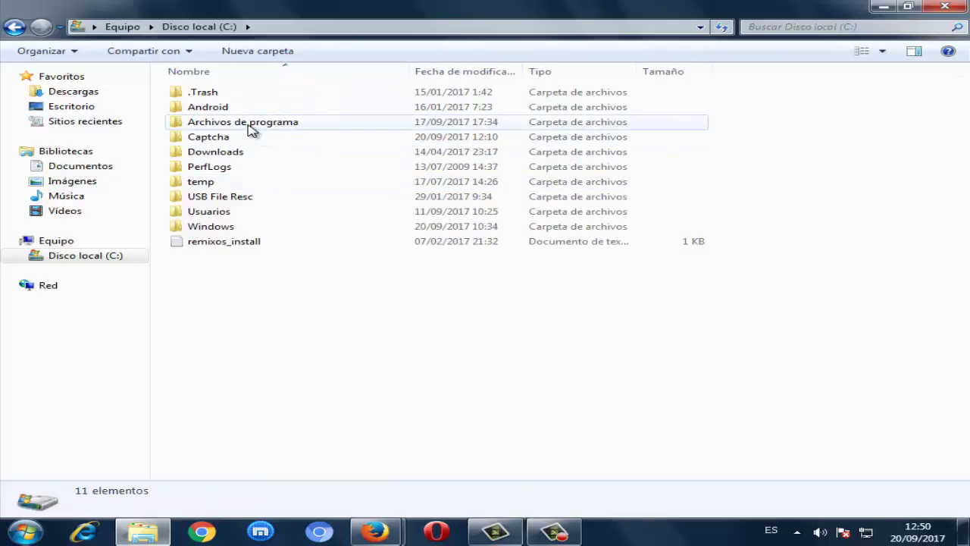
double_click(249, 125)
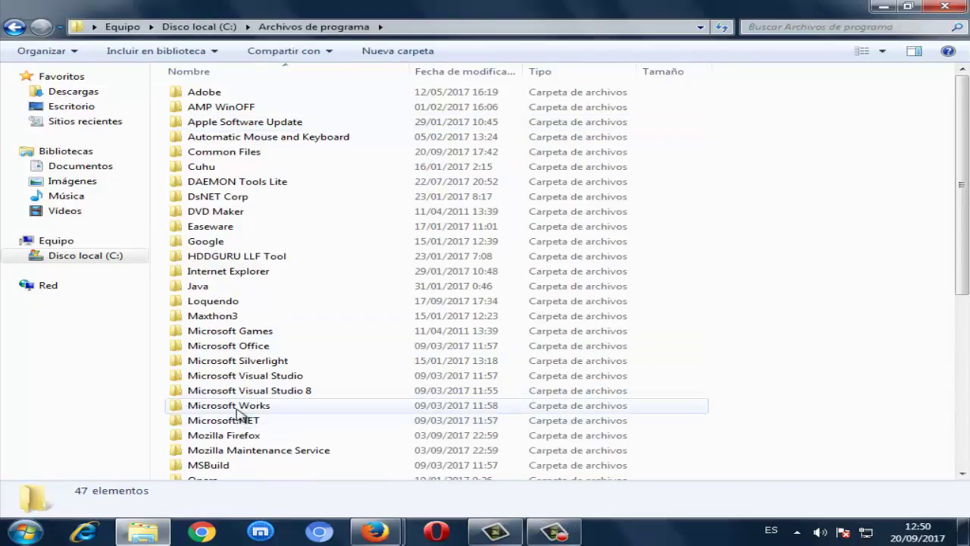
Locate the Mozilla Firefox folder, show its delete option without applying it, and close the window
click(242, 410)
scroll(243, 415, down, 3)
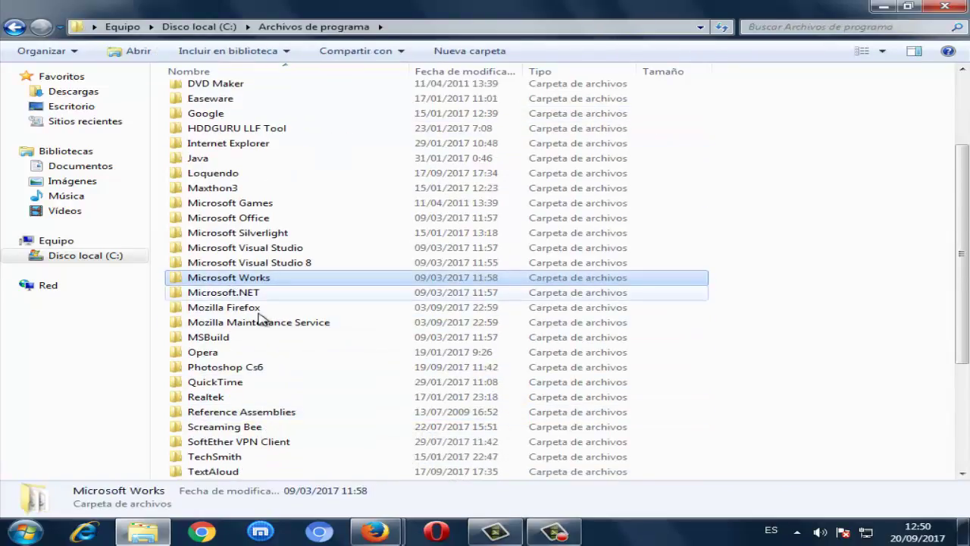
click(247, 309)
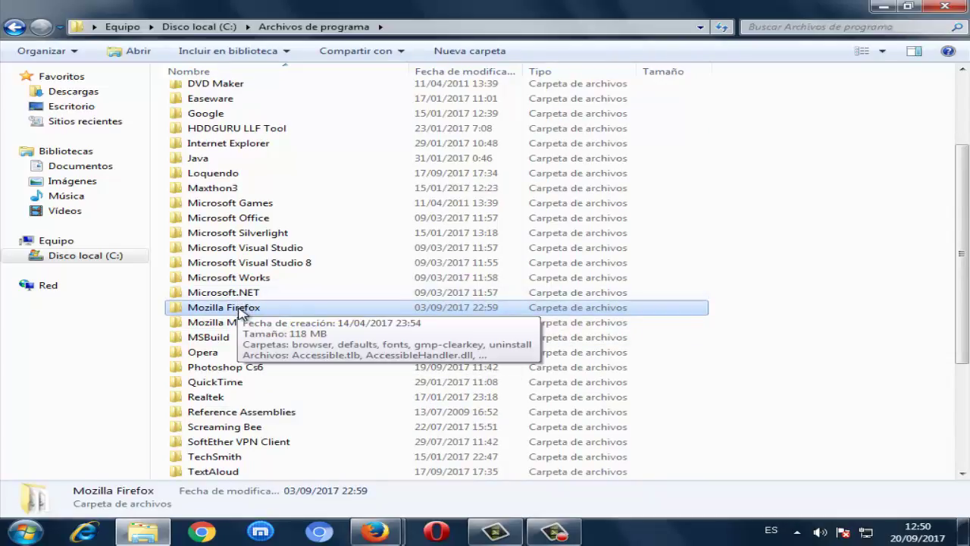
right_click(240, 313)
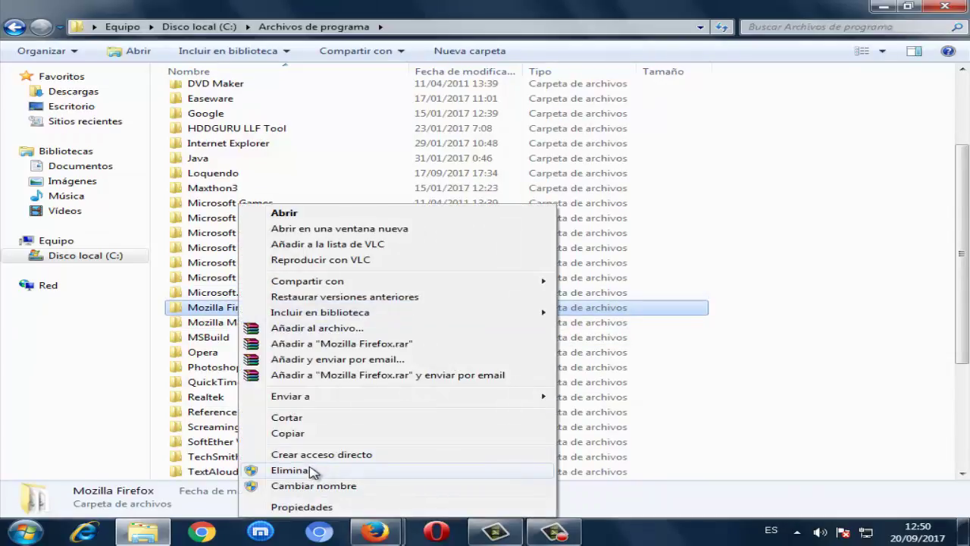
click(207, 307)
click(206, 307)
click(318, 310)
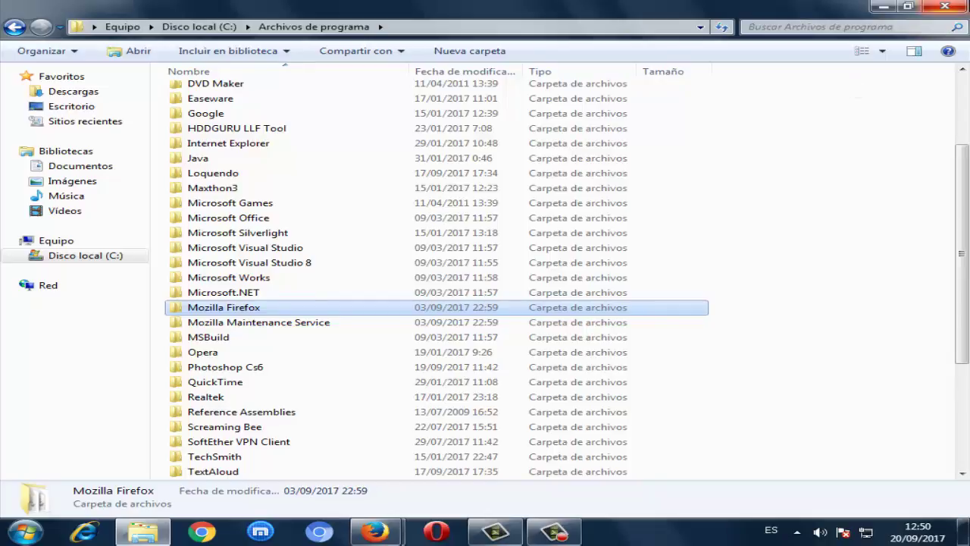
click(945, 6)
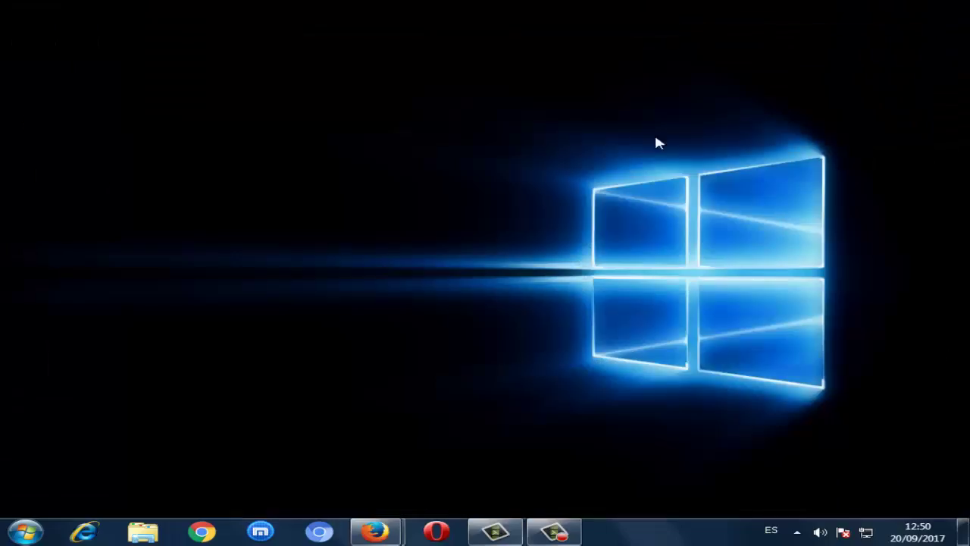
Search for "ejecutar" and open the Run dialog
click(26, 531)
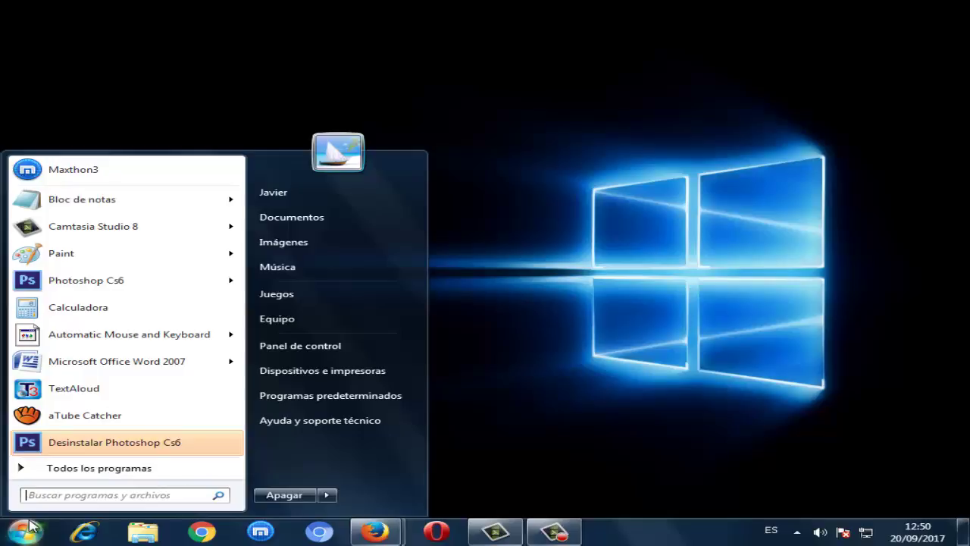
text(ejec)
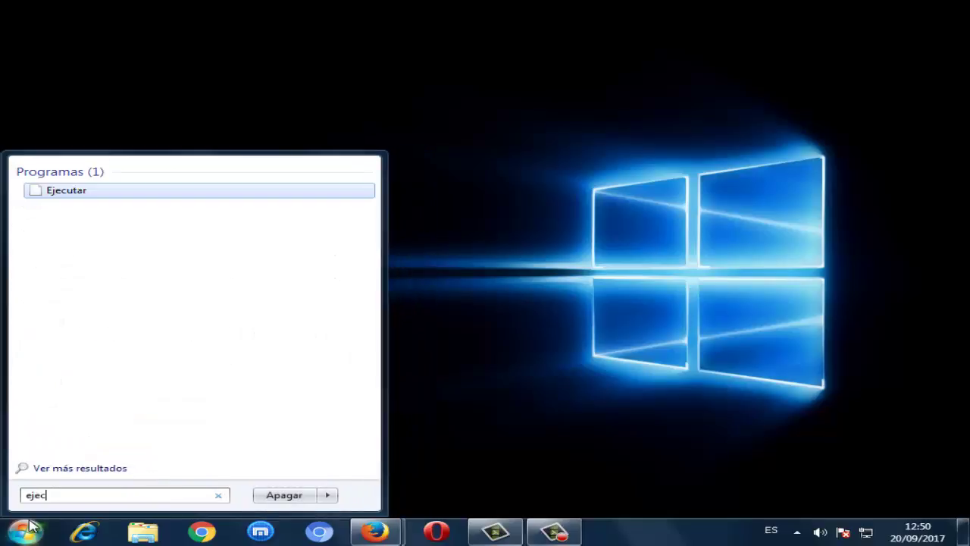
text(utar)
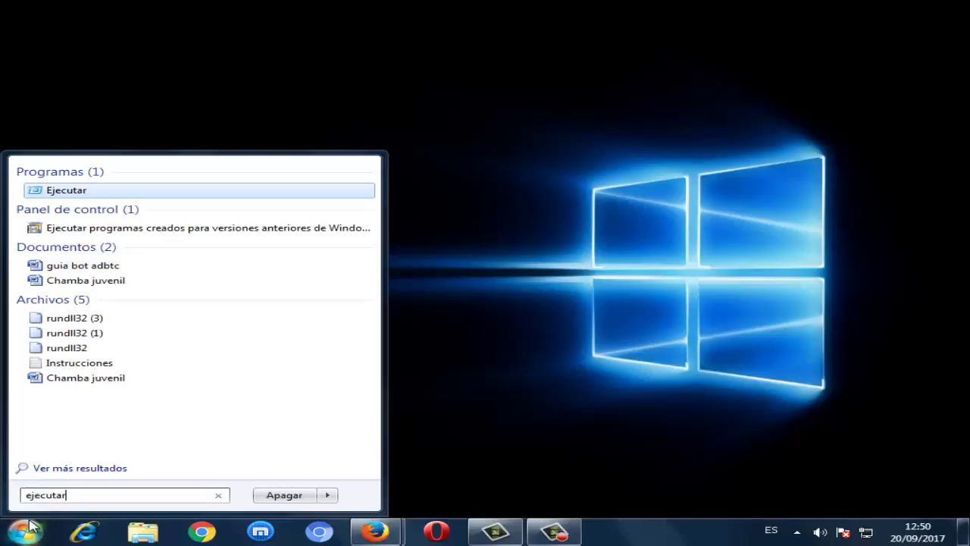
key(Return)
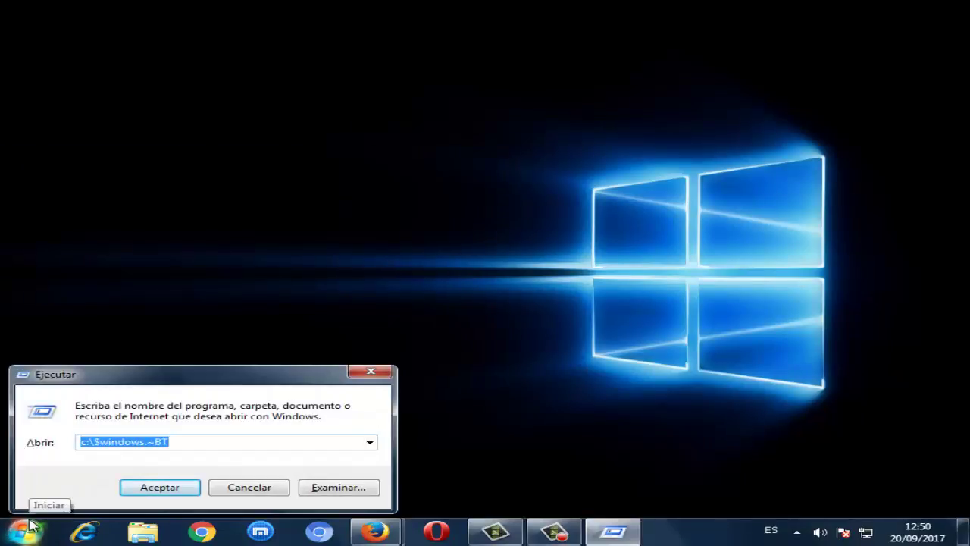
Run "temp" to open the Windows Temp folder, granting permanent access to it
key(BackSpace)
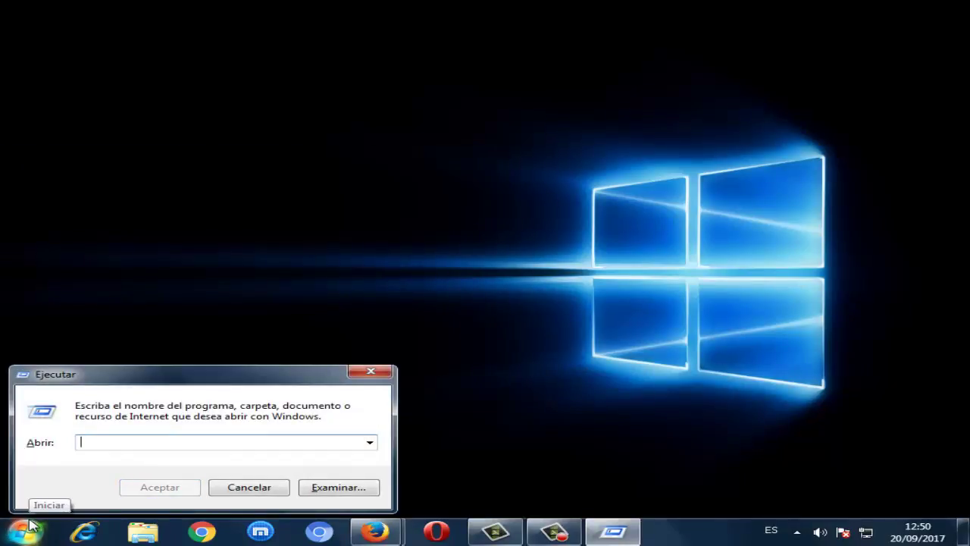
text(temp)
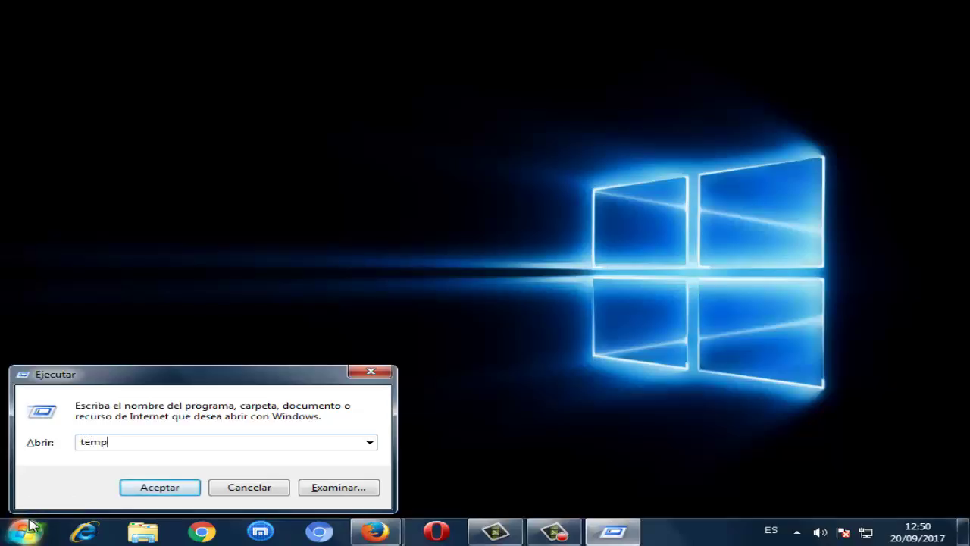
key(Return)
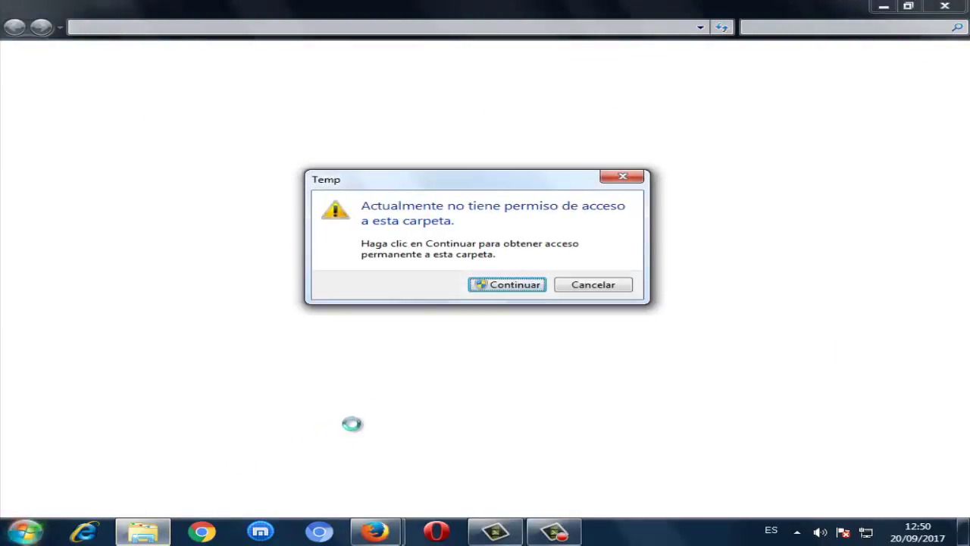
click(516, 292)
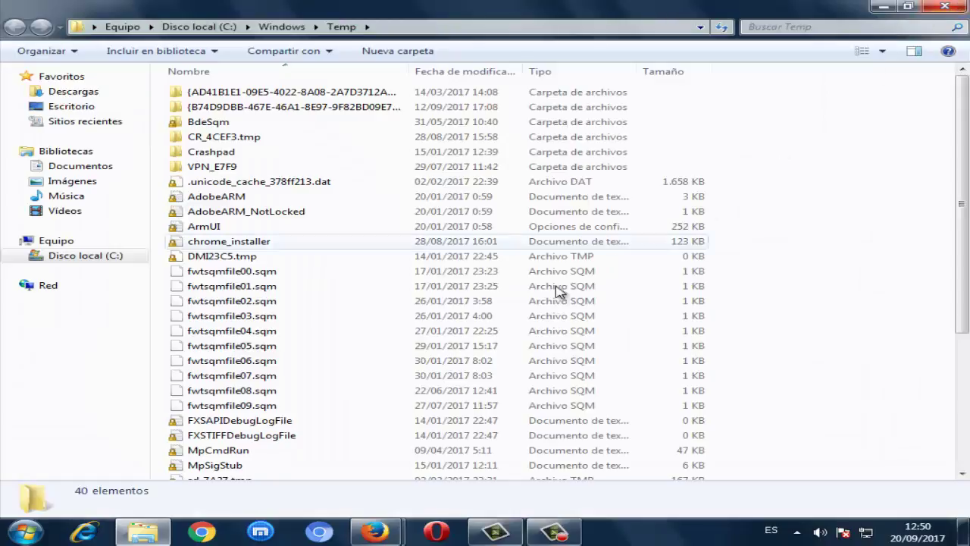
Select everything in the Temp folder, show the delete option without applying it, and return to the desktop
scroll(507, 340, down, 3)
scroll(508, 341, up, 3)
scroll(434, 287, down, 5)
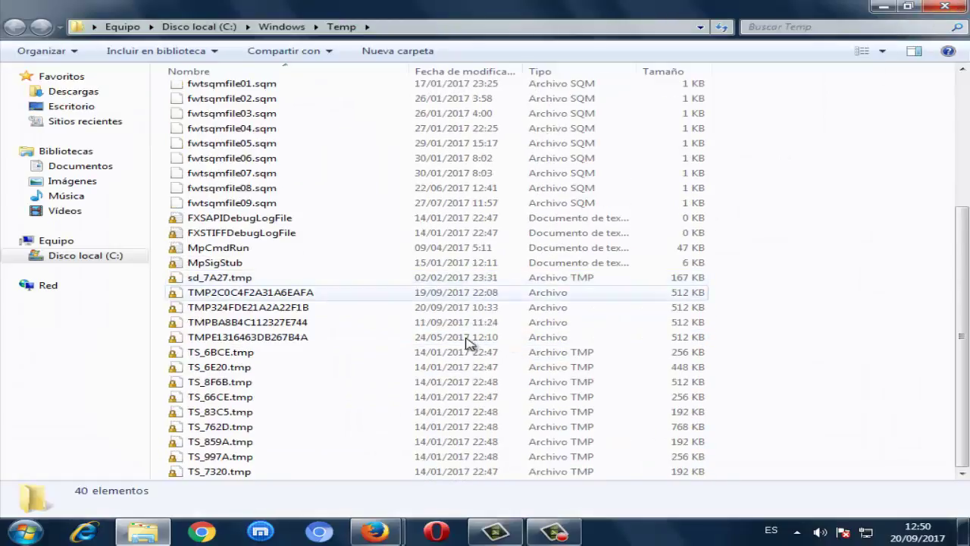
drag(818, 475, 155, 11)
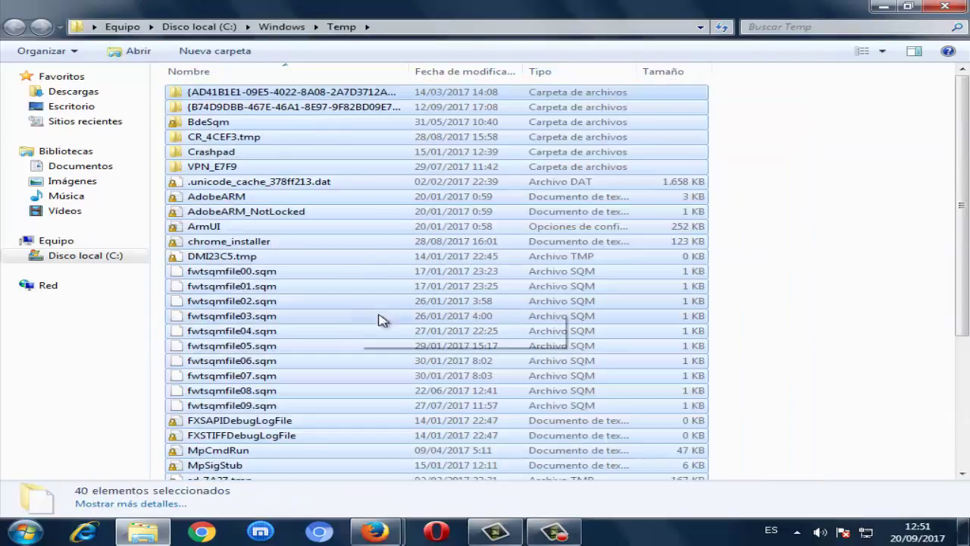
drag(967, 300, 967, 427)
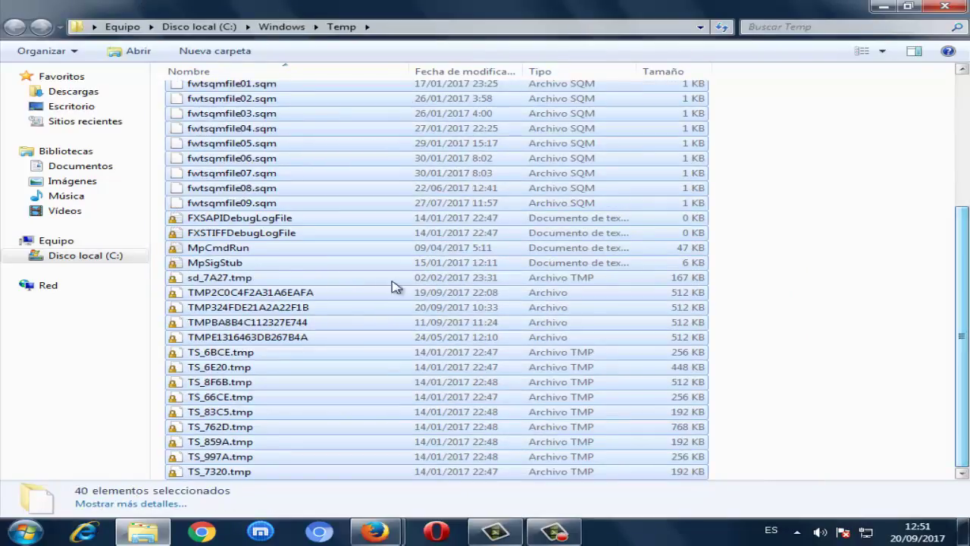
right_click(219, 163)
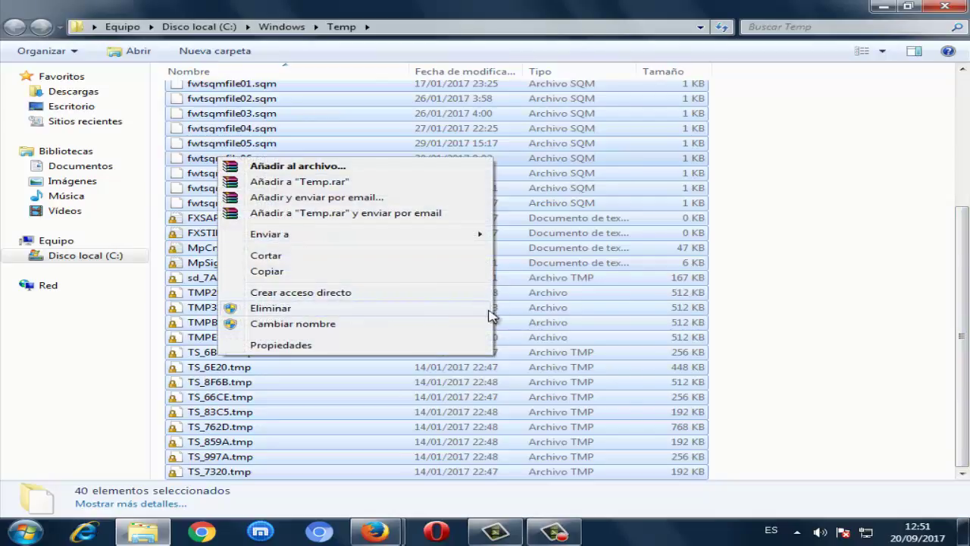
click(829, 241)
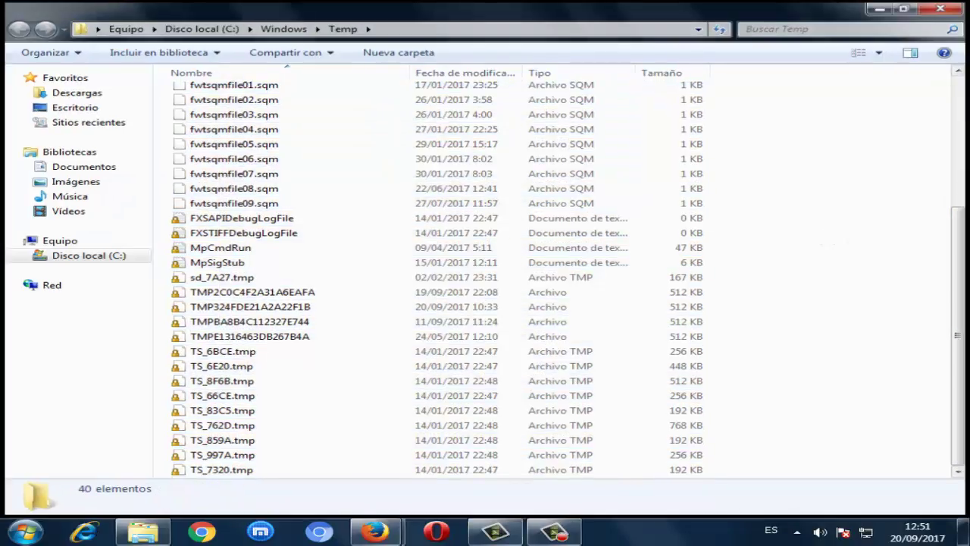
key(super+d)
Search for "ejecutar", open the Run dialog and clear its previous command
click(24, 531)
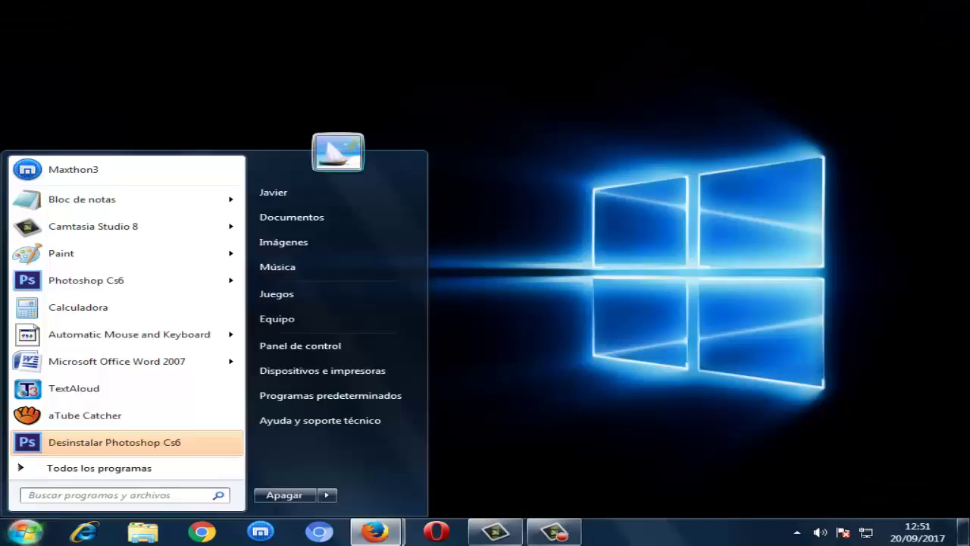
text(e)
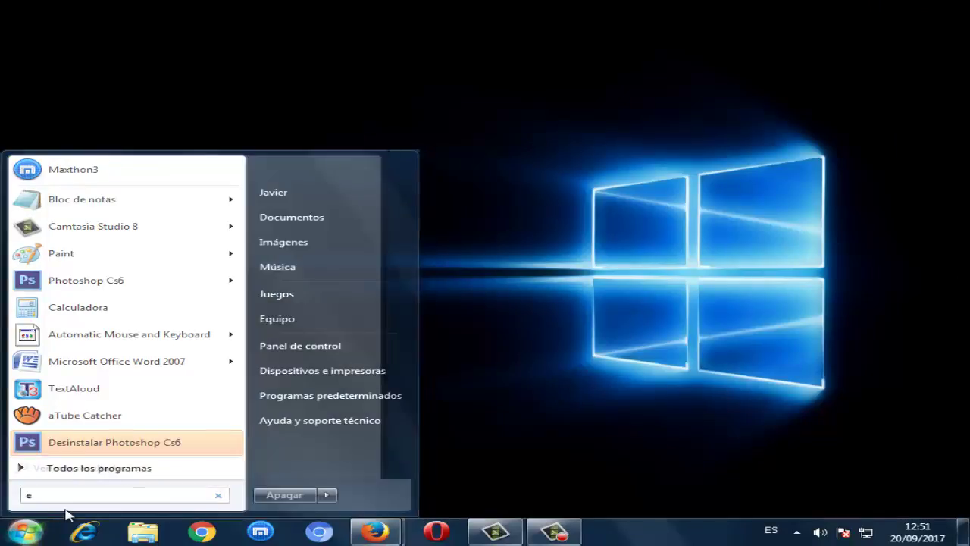
text(jecutar)
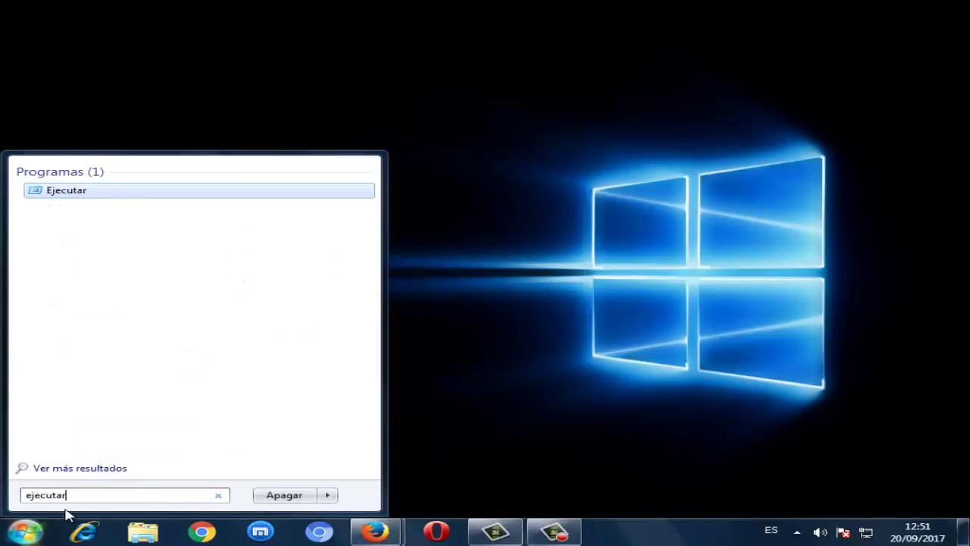
key(Return)
key(BackSpace)
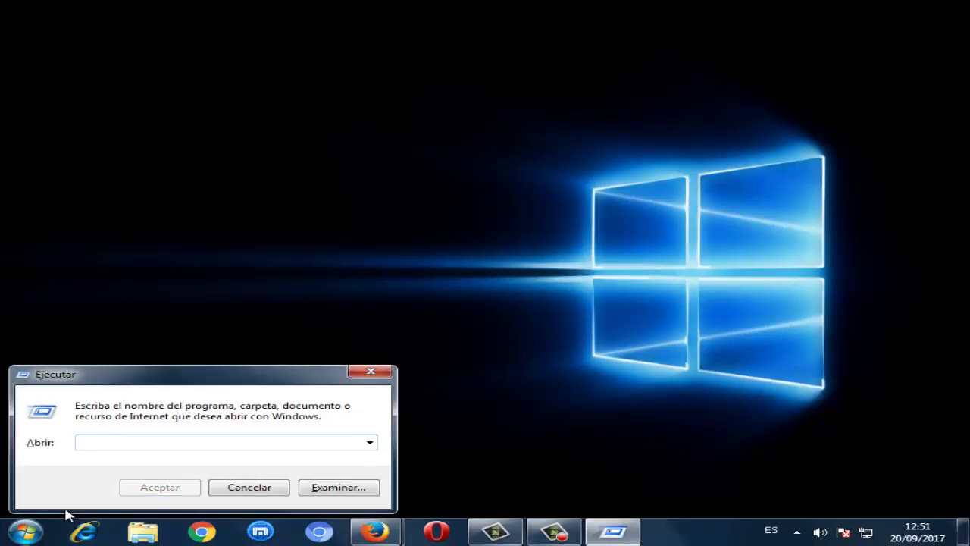
Run "%temp%" to open the user account's local Temp folder
text(%)
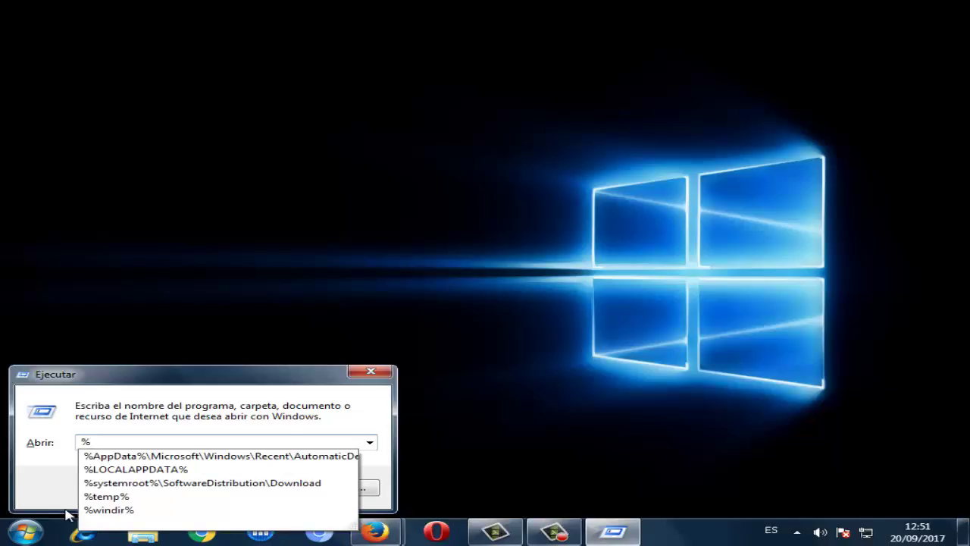
text(tem)
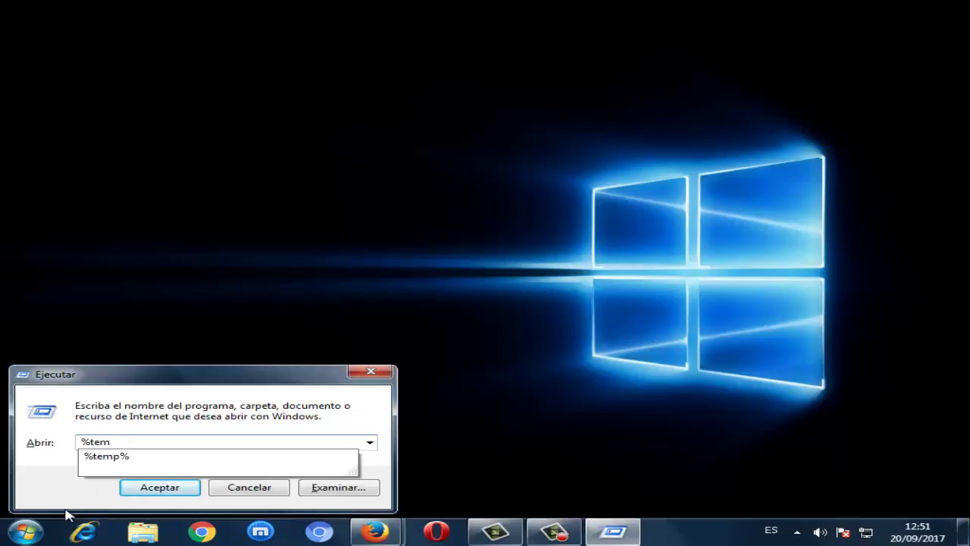
text(p%)
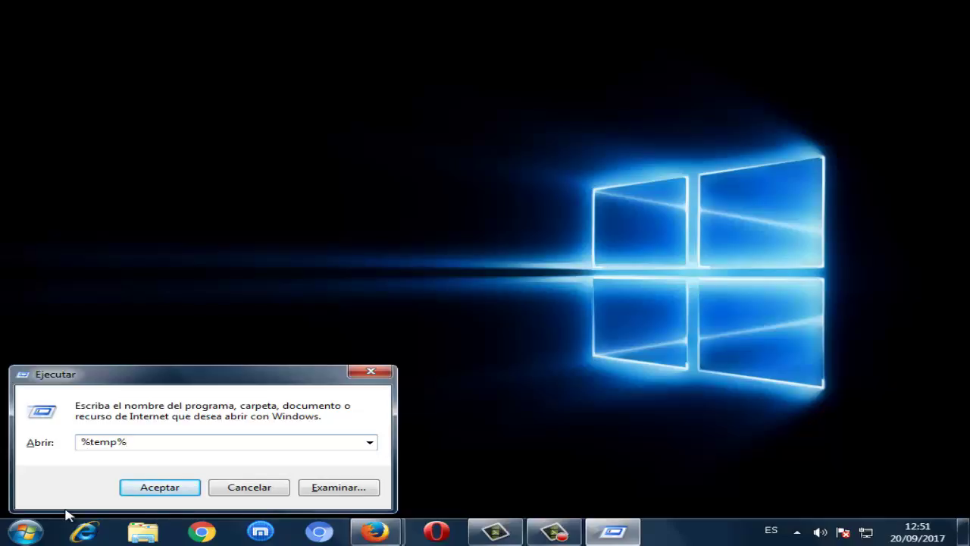
key(Return)
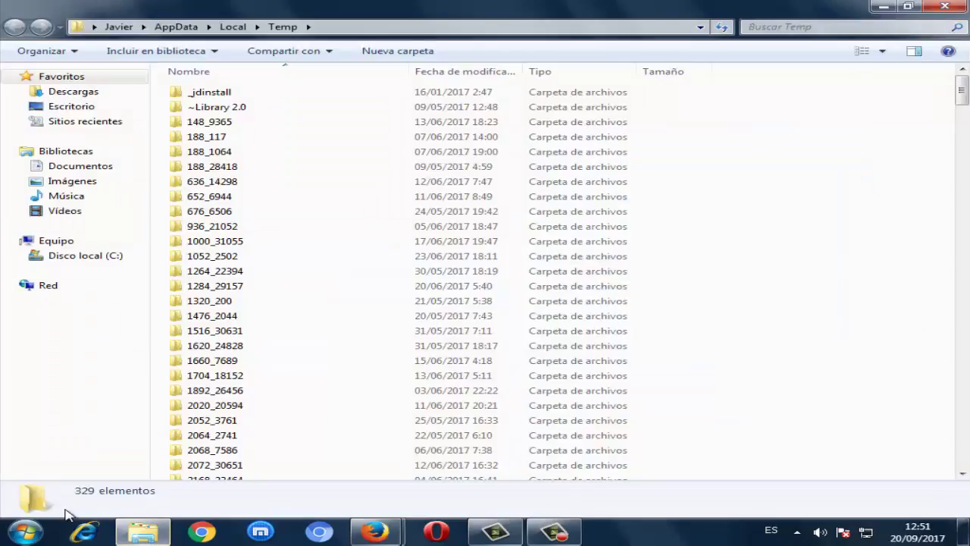
Select a block of items in the local Temp folder, view their context options without applying any, and return to the desktop
scroll(762, 369, down, 1)
scroll(796, 402, down, 15)
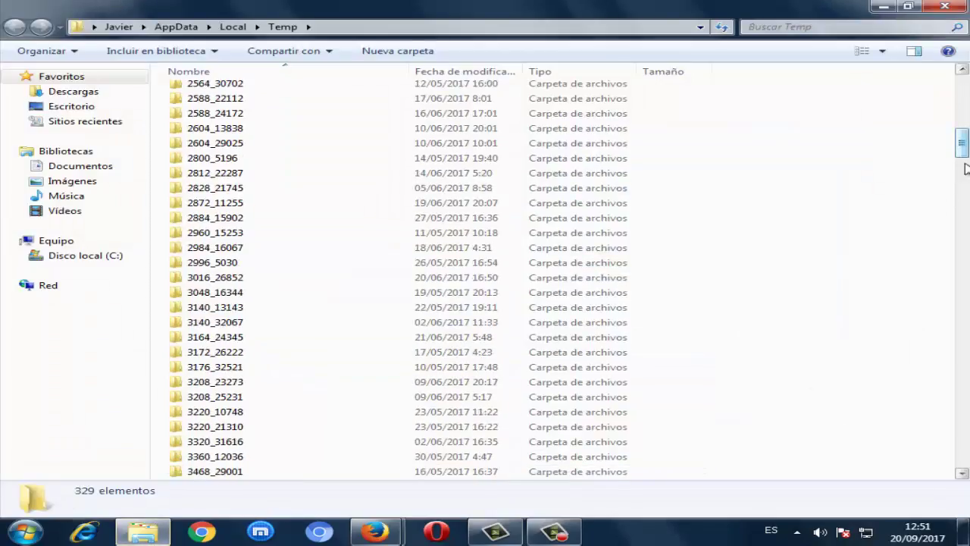
drag(961, 156, 961, 379)
scroll(963, 470, down, 10)
drag(792, 480, 106, 8)
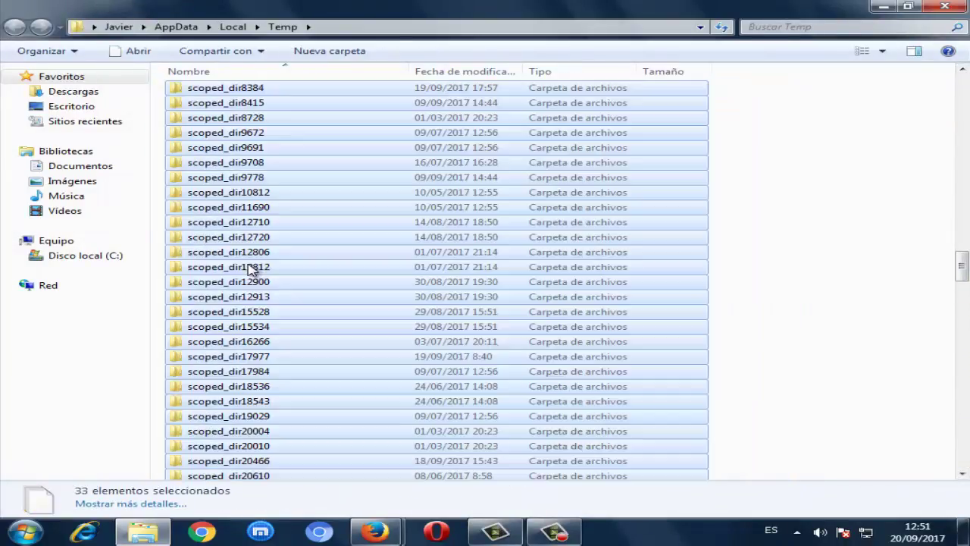
right_click(250, 273)
click(912, 210)
click(912, 210)
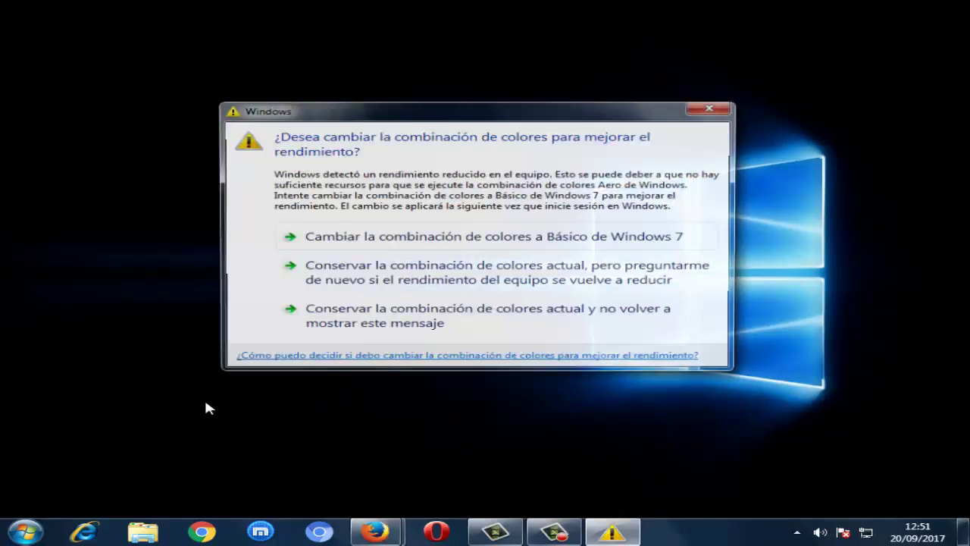
Dismiss the Windows color-scheme performance prompt without choosing any of its options
click(713, 108)
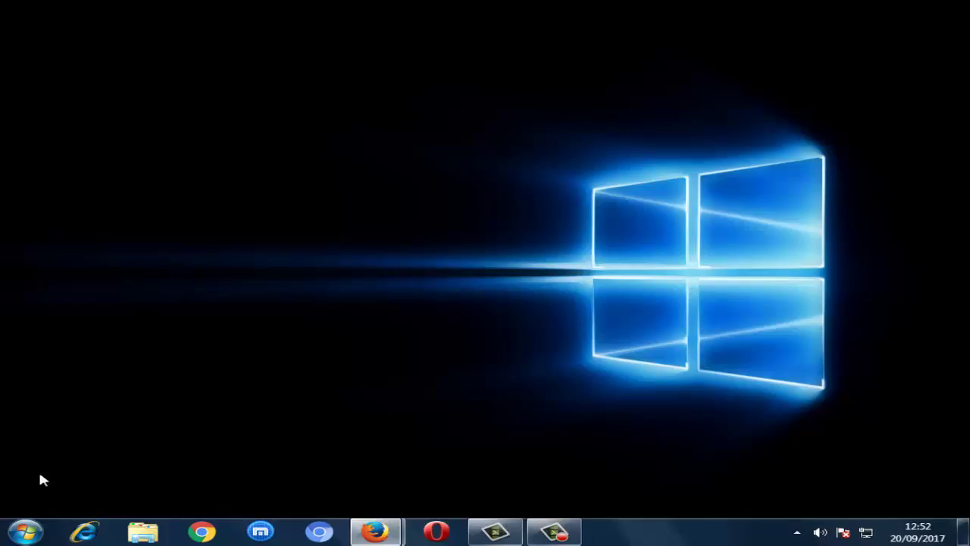
click(26, 531)
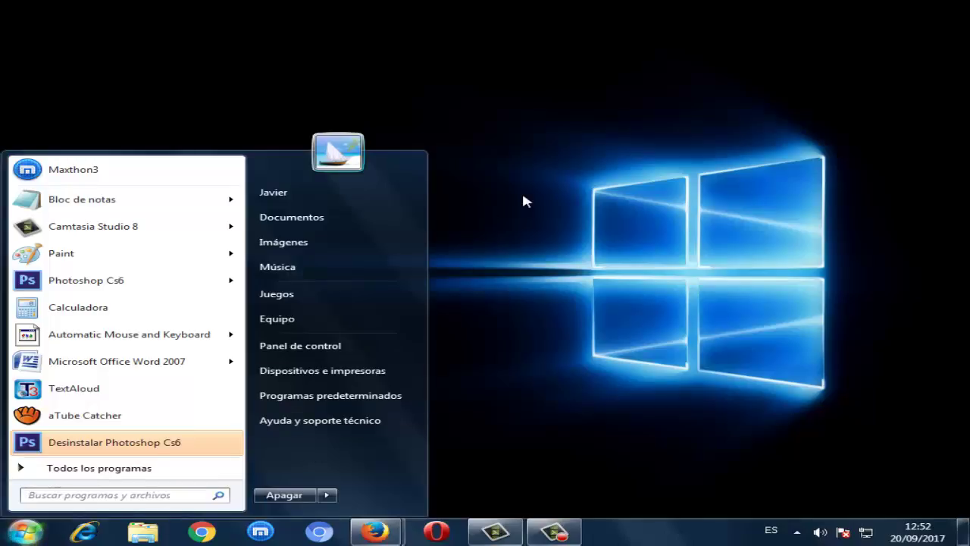
click(523, 201)
Refresh the desktop several times in a row
right_click(221, 198)
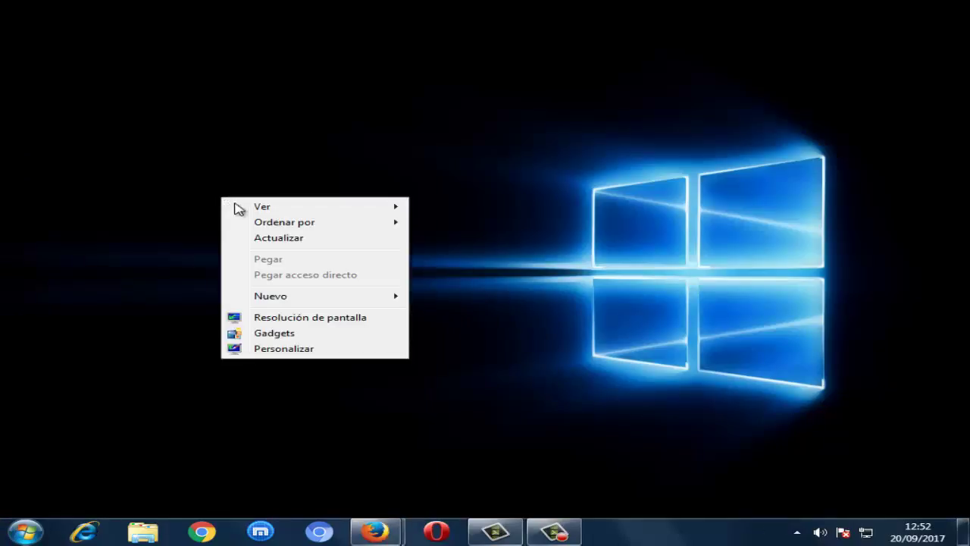
click(292, 238)
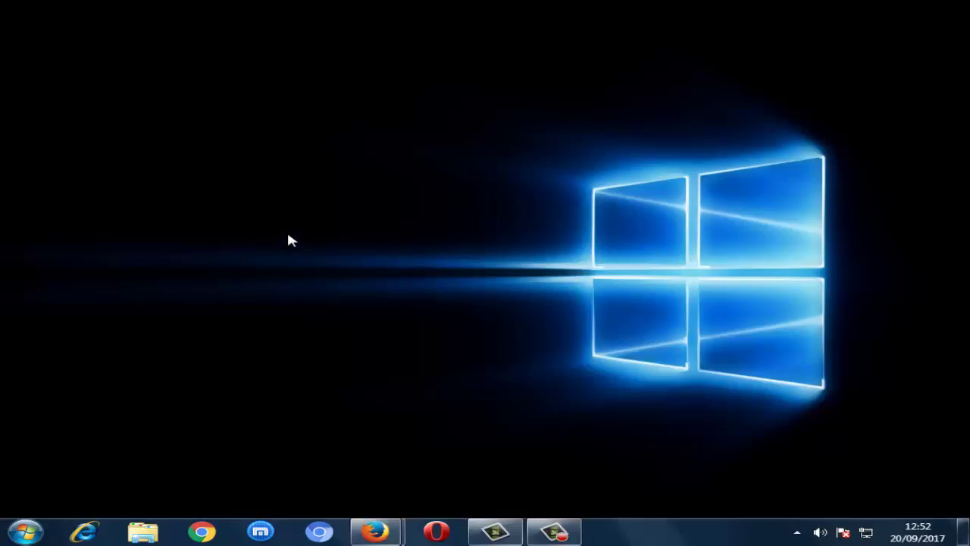
right_click(182, 183)
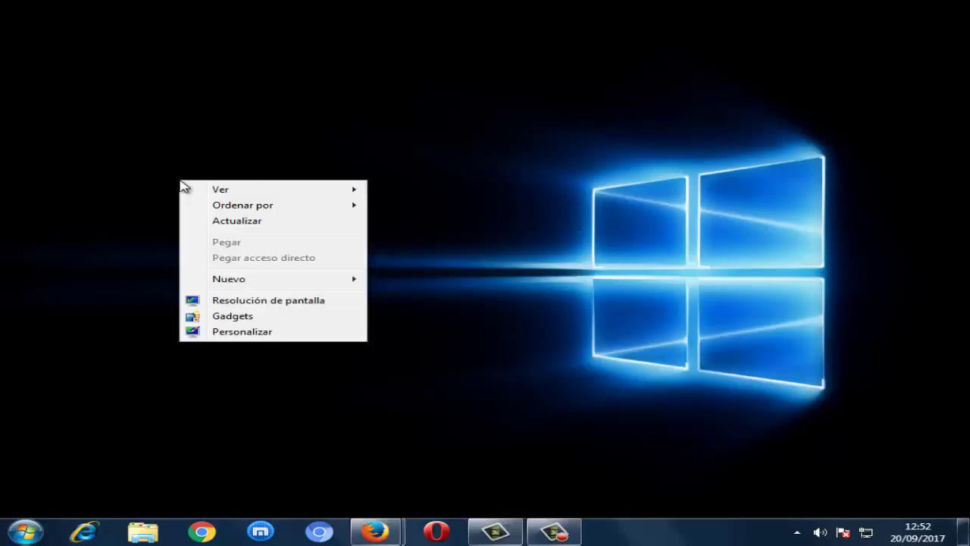
click(262, 220)
right_click(213, 110)
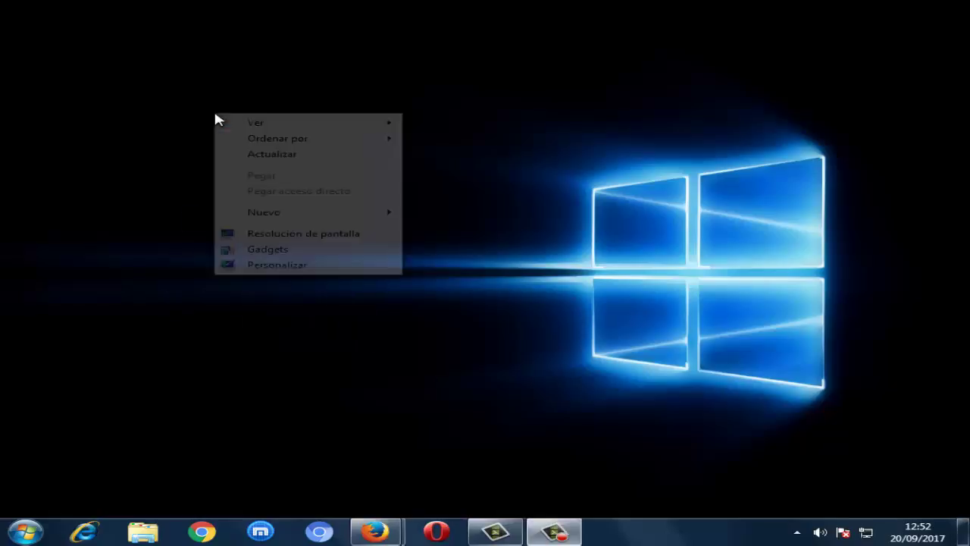
click(263, 156)
right_click(163, 111)
click(255, 164)
right_click(138, 115)
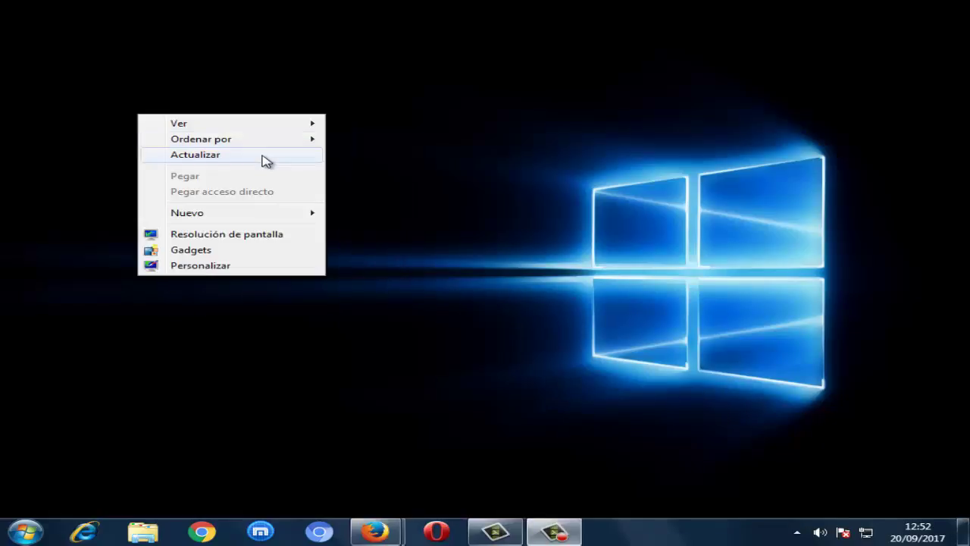
click(261, 158)
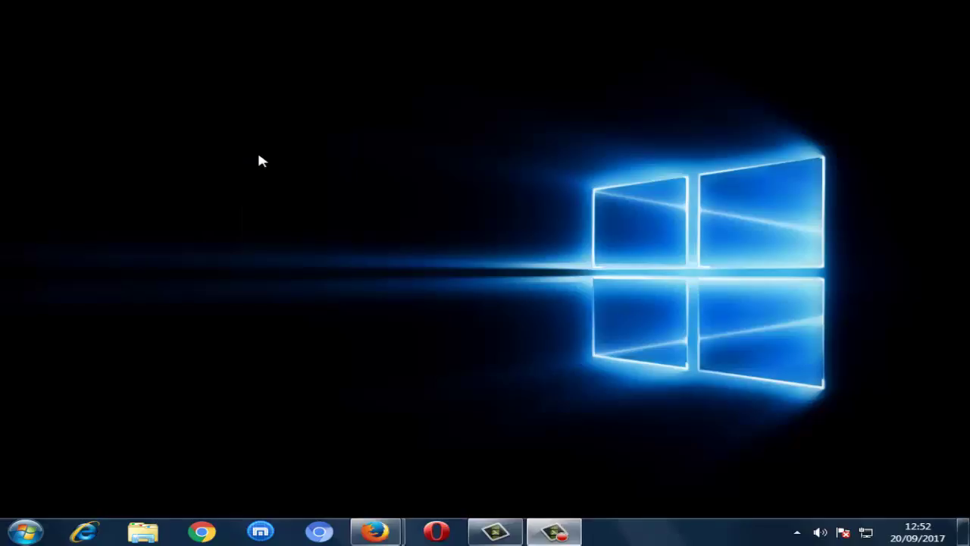
right_click(259, 157)
click(326, 194)
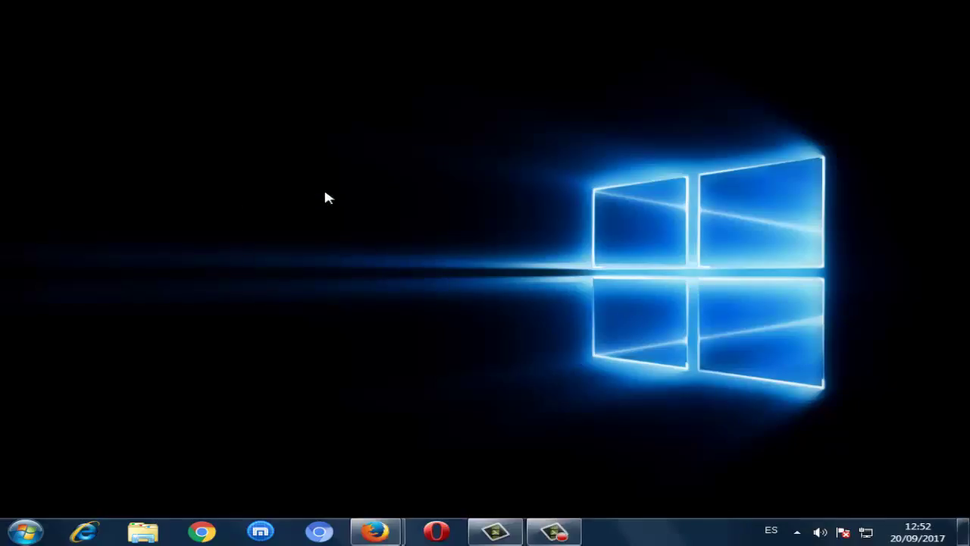